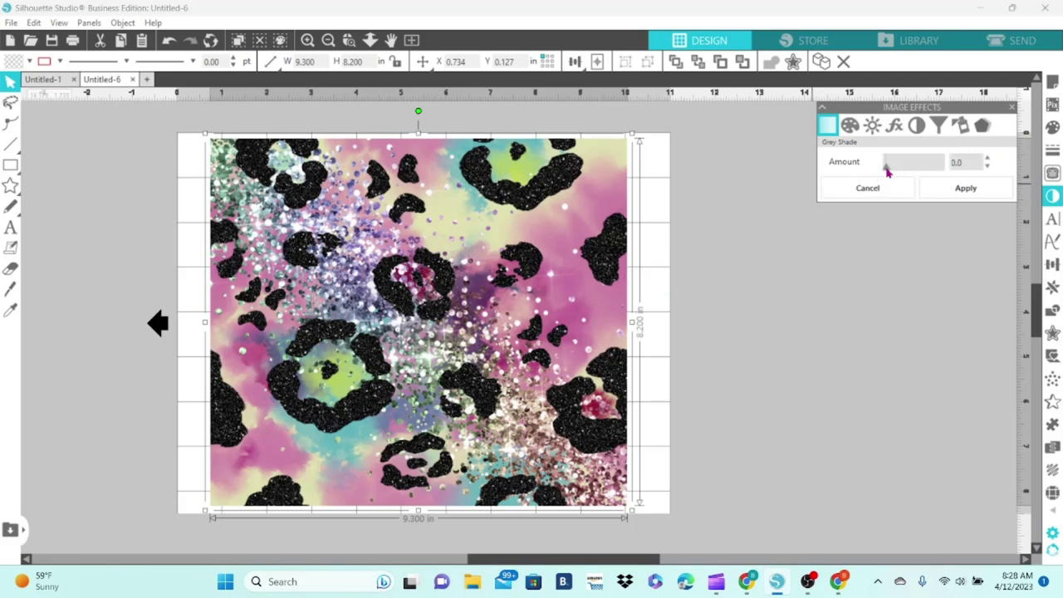
Step: Try the Grey Shade effect on the leopard-print image at amounts including 10 and 100, and return it to 0
mouse_move(886, 170)
mouse_down()
mouse_move(908, 170)
mouse_move(880, 170)
mouse_up()
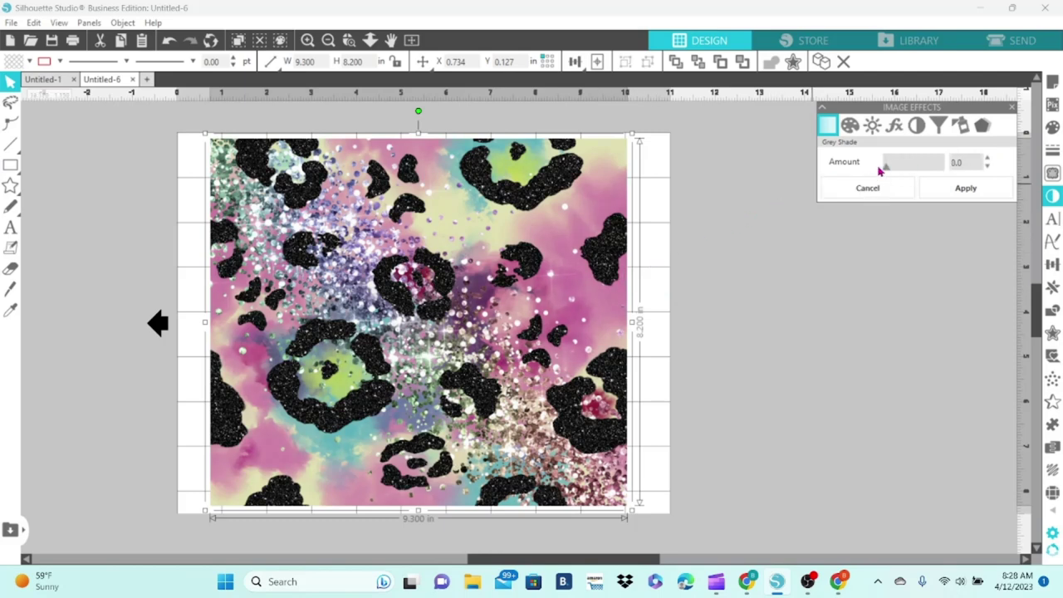
click(987, 157)
click(987, 157)
click(987, 157)
double_click(972, 162)
text(10)
key(Return)
drag(891, 171, 885, 173)
drag(888, 171, 951, 169)
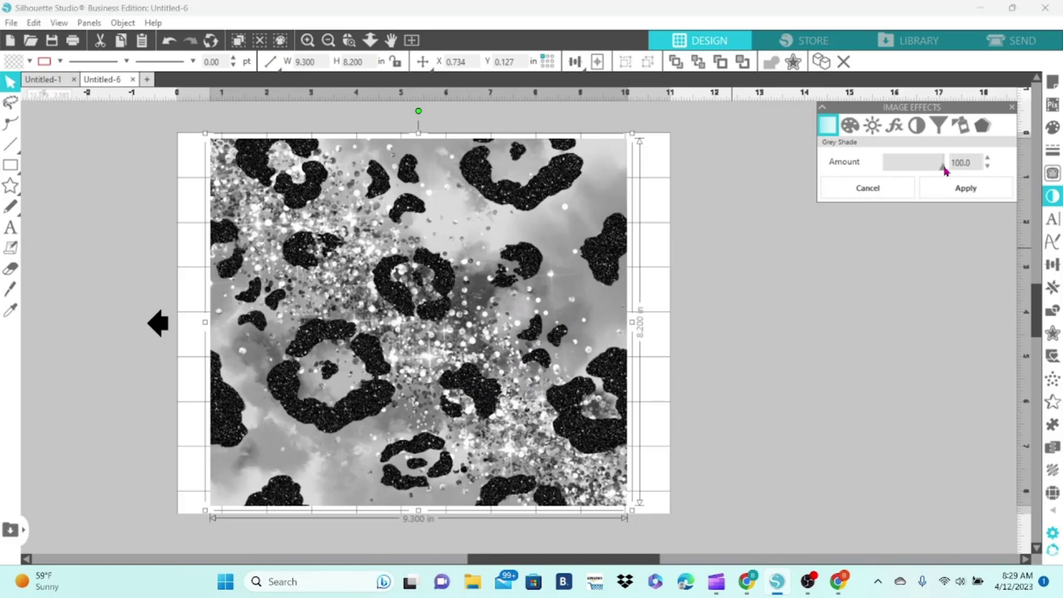
drag(943, 170, 874, 176)
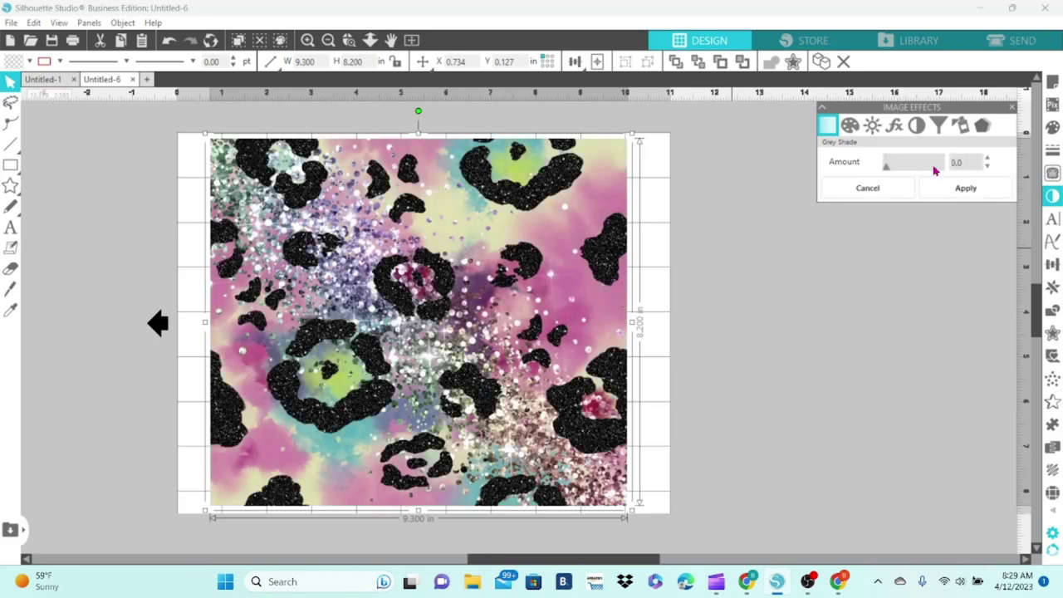
Step: Try the Colorize effect on the leopard-print image with a hue of 79, and return the hue to 0
click(850, 126)
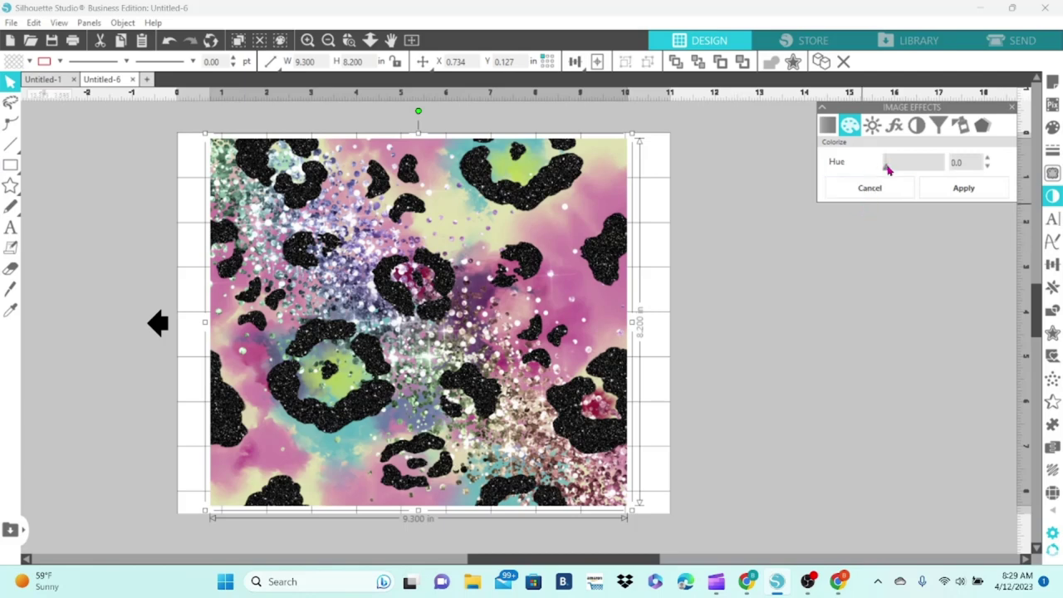
drag(886, 169, 933, 176)
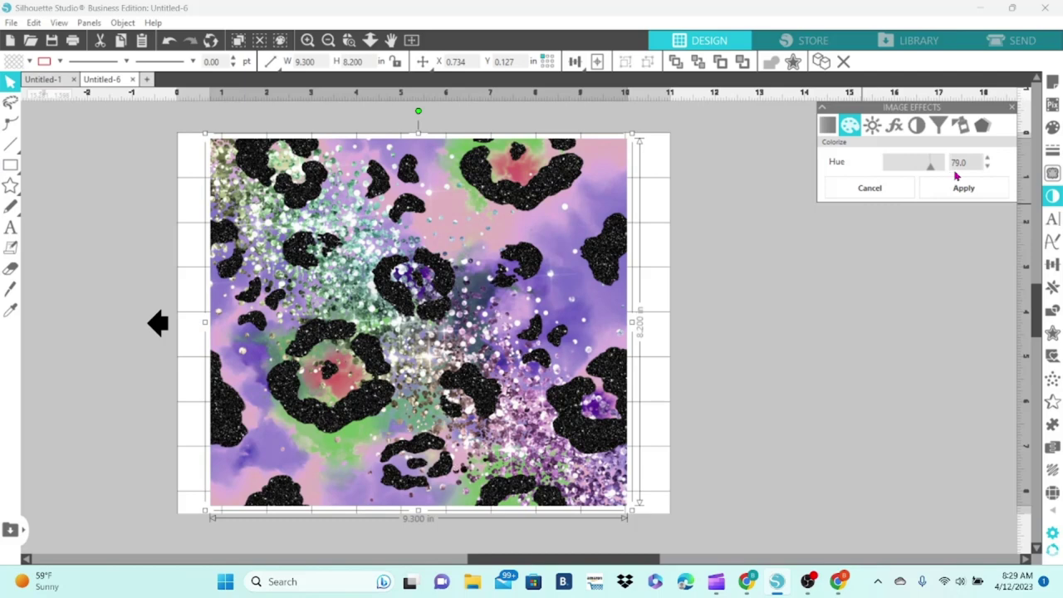
drag(931, 175, 872, 174)
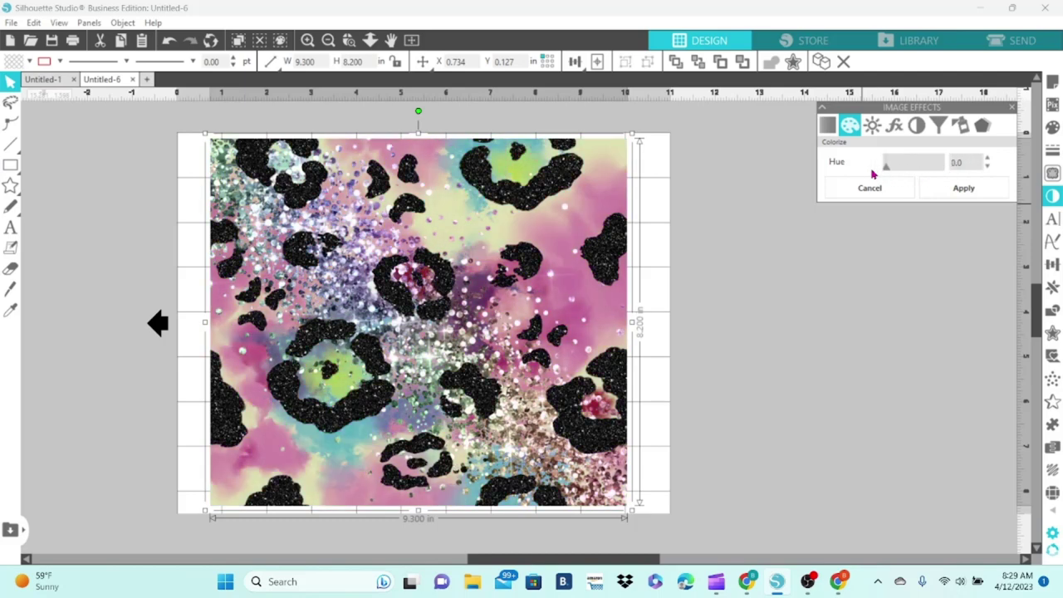
Step: Preview brightness, contrast and saturation changes on the leopard-print image, ending with brightness 0, contrast 100 and saturation 33
click(872, 130)
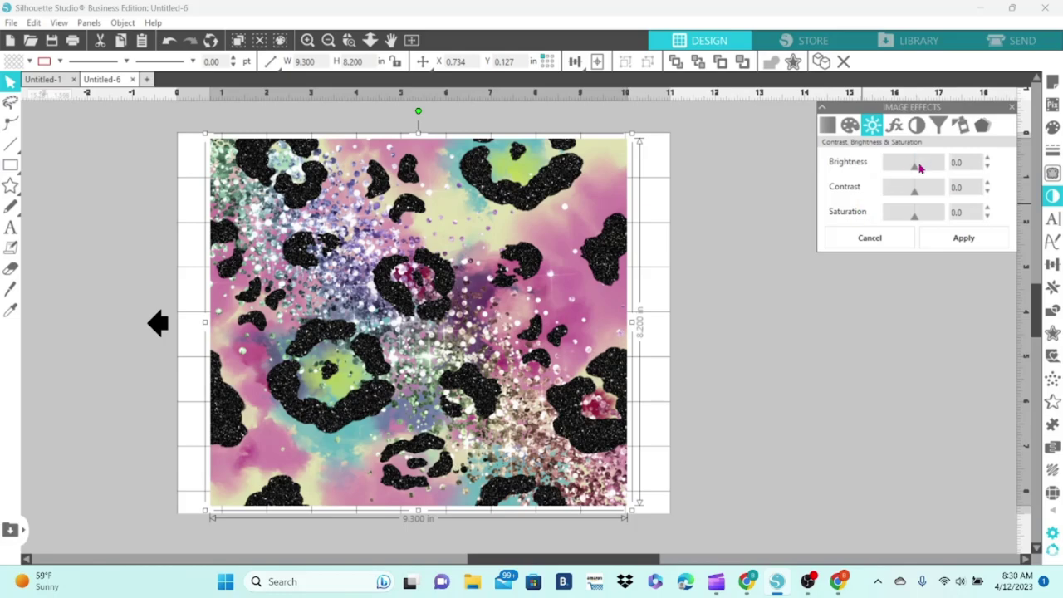
mouse_move(915, 171)
mouse_down()
mouse_move(924, 171)
mouse_move(905, 174)
mouse_move(912, 180)
mouse_up()
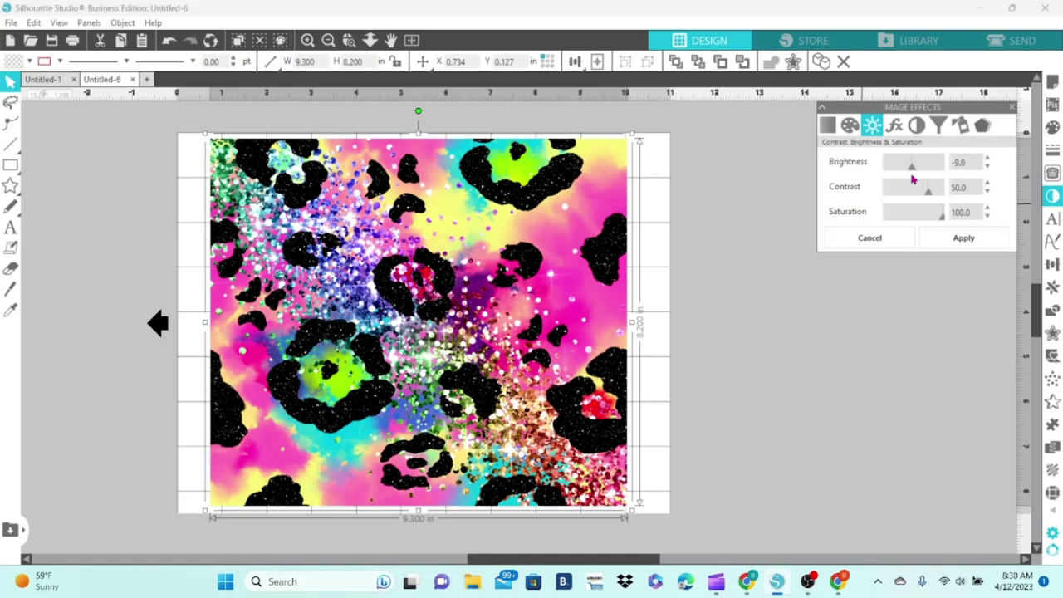
mouse_move(911, 179)
mouse_down()
mouse_move(912, 166)
mouse_move(940, 170)
mouse_move(913, 173)
mouse_up()
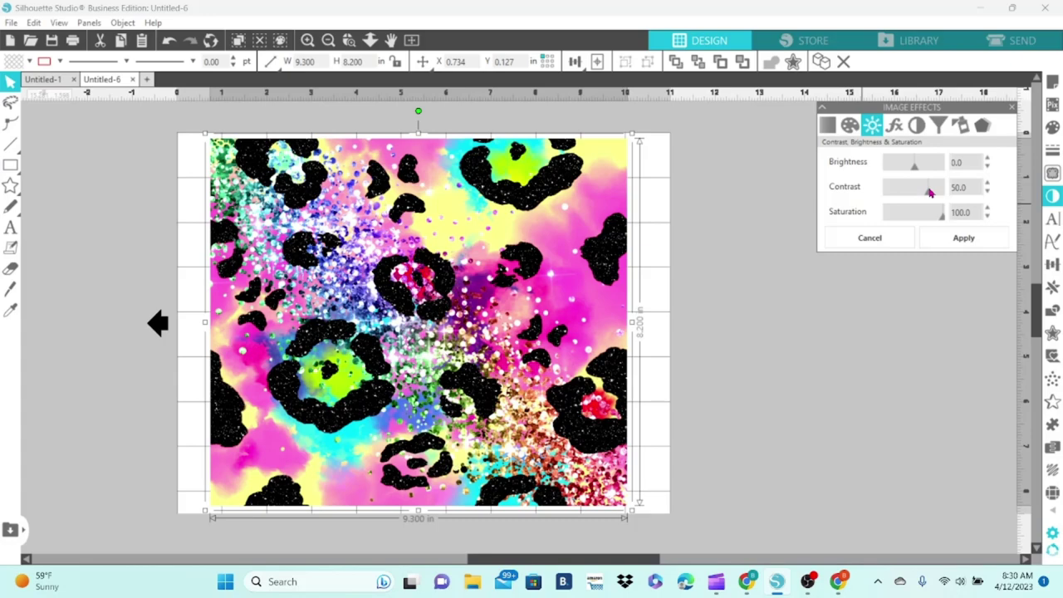
drag(929, 192, 883, 195)
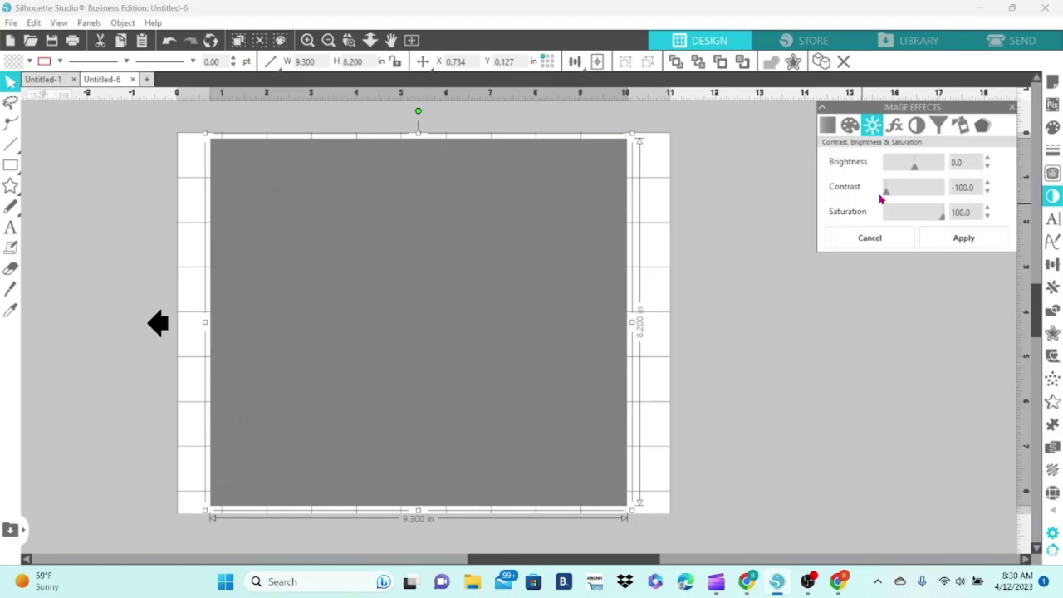
drag(879, 198, 945, 192)
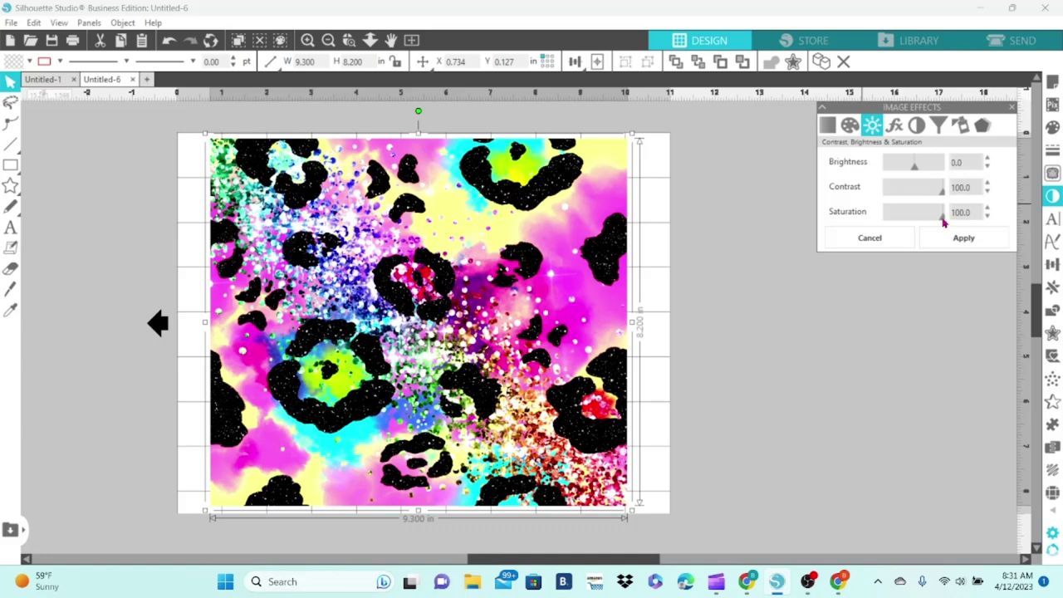
drag(943, 219, 930, 223)
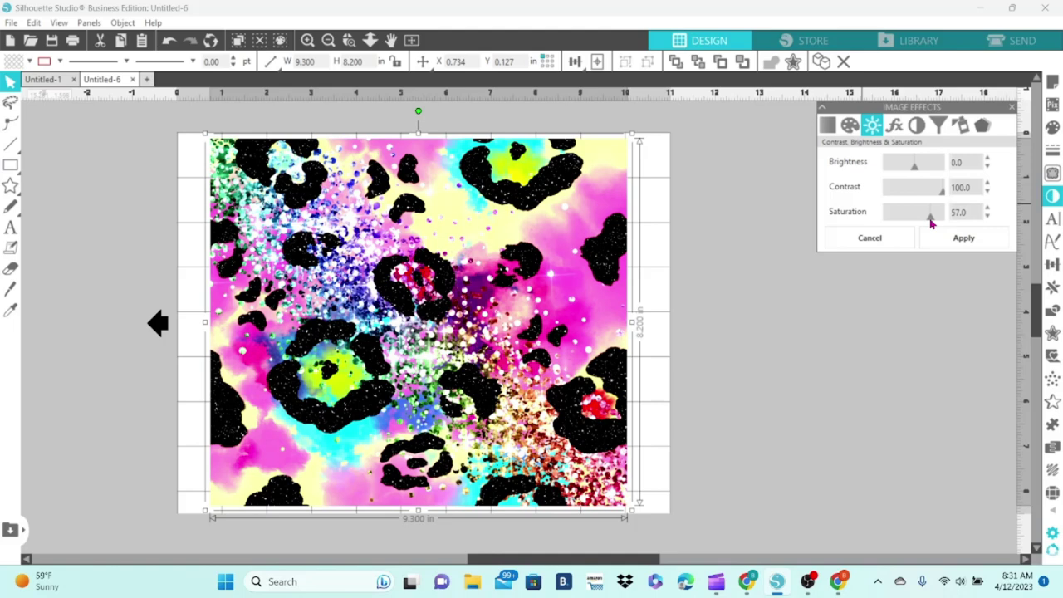
mouse_move(930, 222)
mouse_down()
mouse_move(878, 222)
mouse_move(922, 218)
mouse_up()
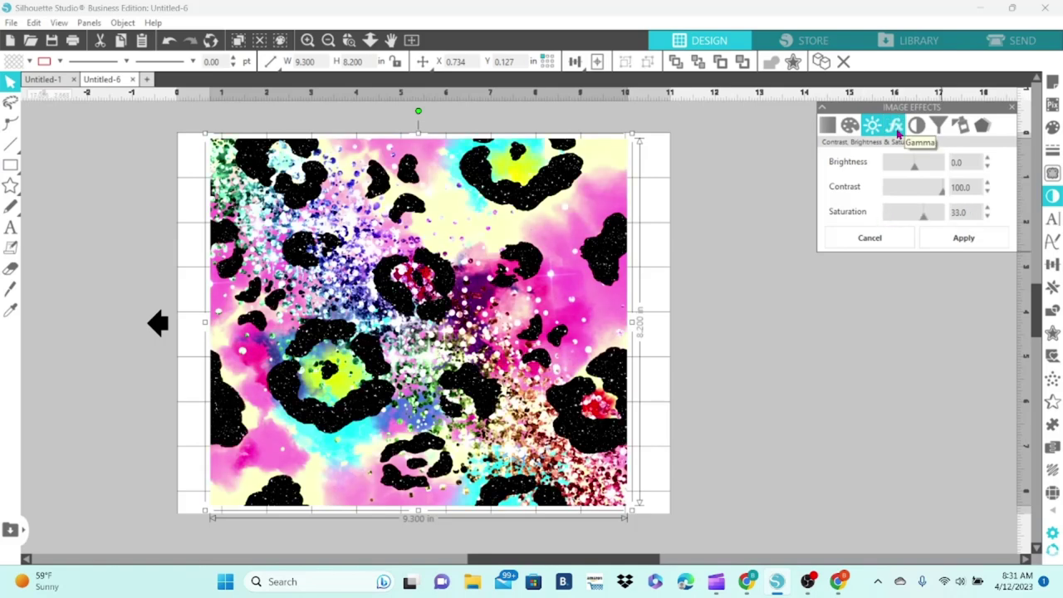
Step: Try a lower Gamma amount and an Inversion of 100 on the leopard-print image, and return the Inversion to 0
click(895, 126)
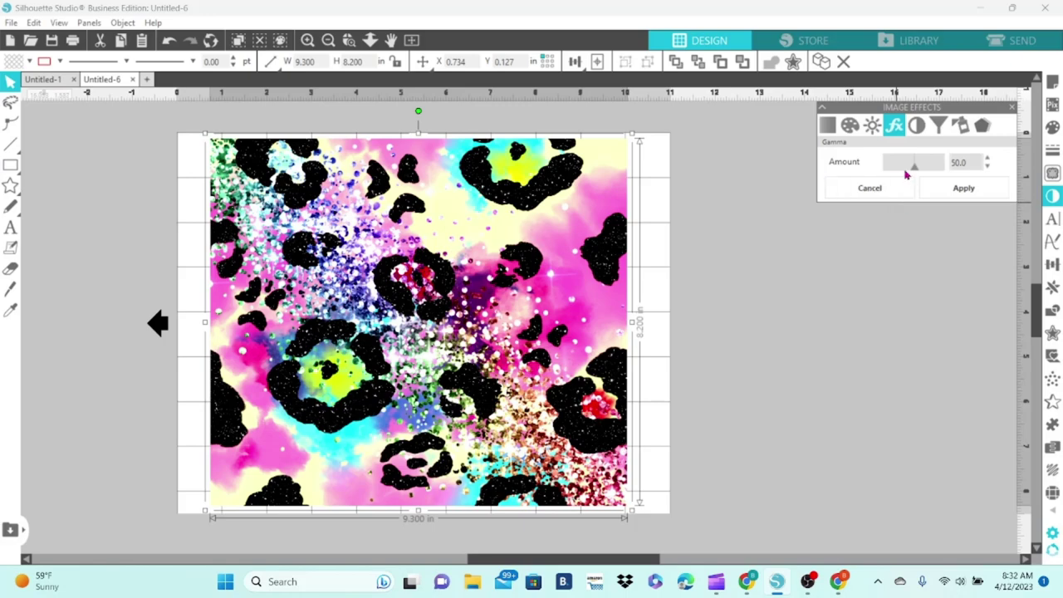
drag(913, 169, 898, 178)
click(916, 126)
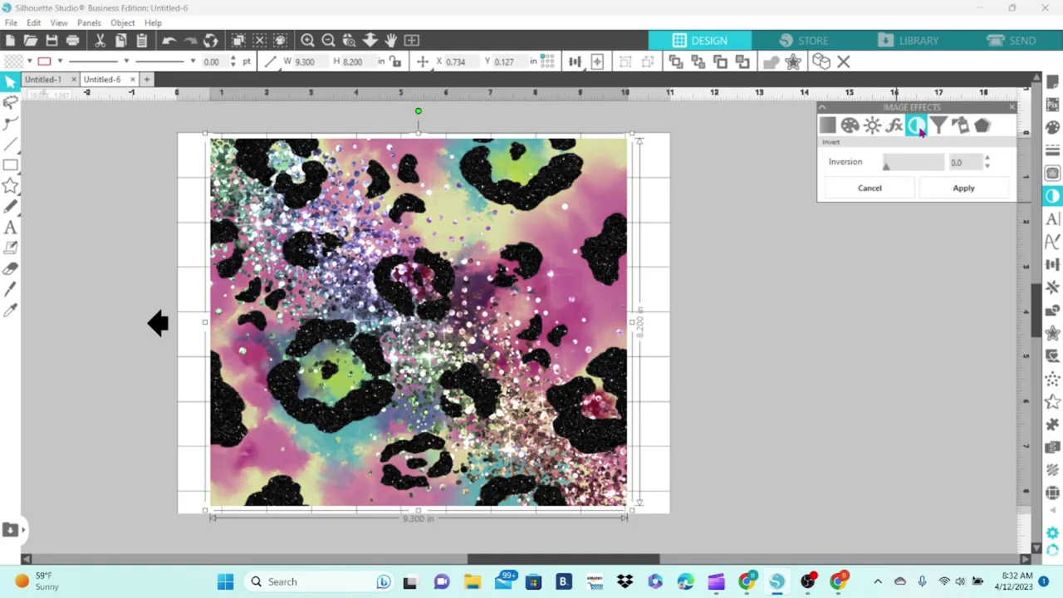
click(885, 167)
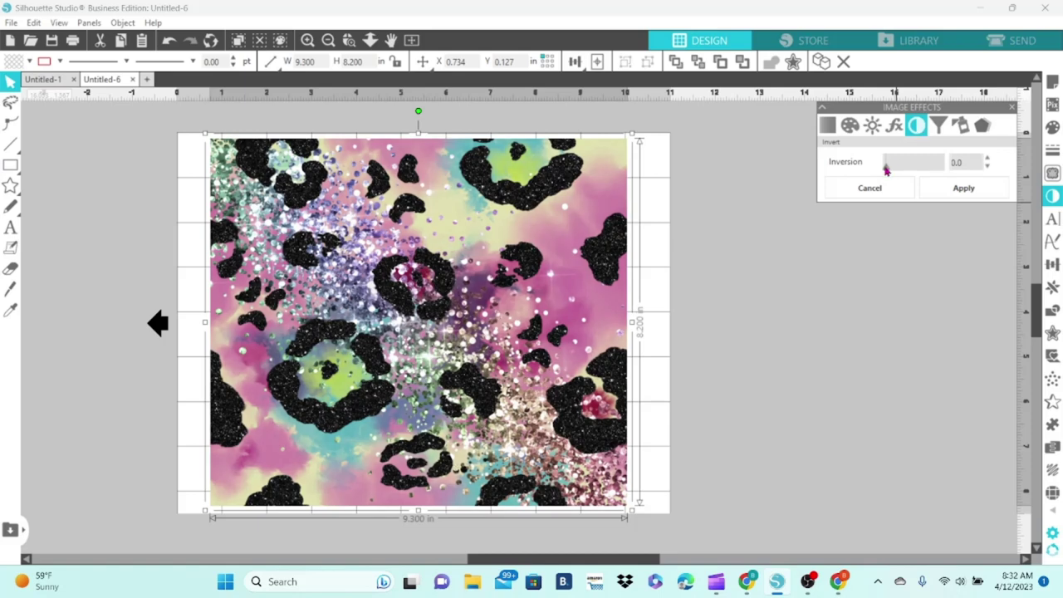
drag(886, 168, 944, 179)
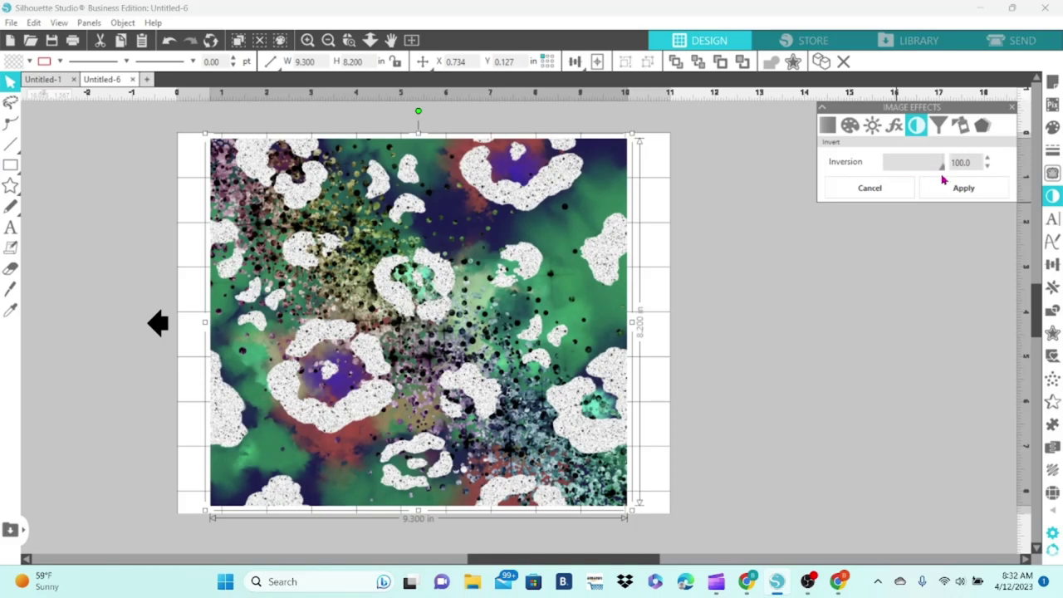
drag(943, 180, 880, 175)
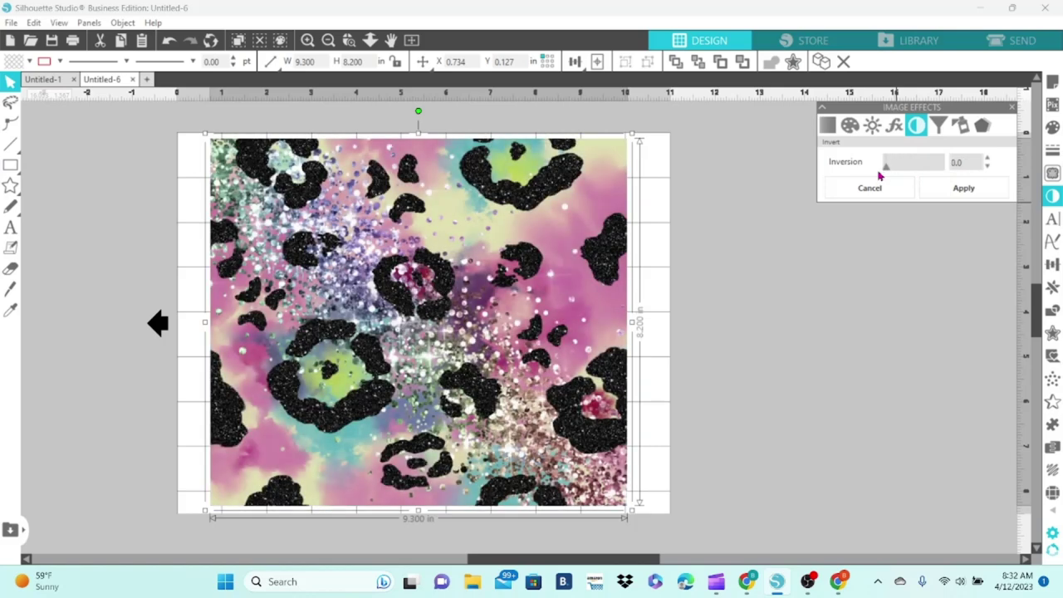
Step: Preview a light Sepia effect and the red, green and blue Tint adjustments on the leopard-print image
click(939, 126)
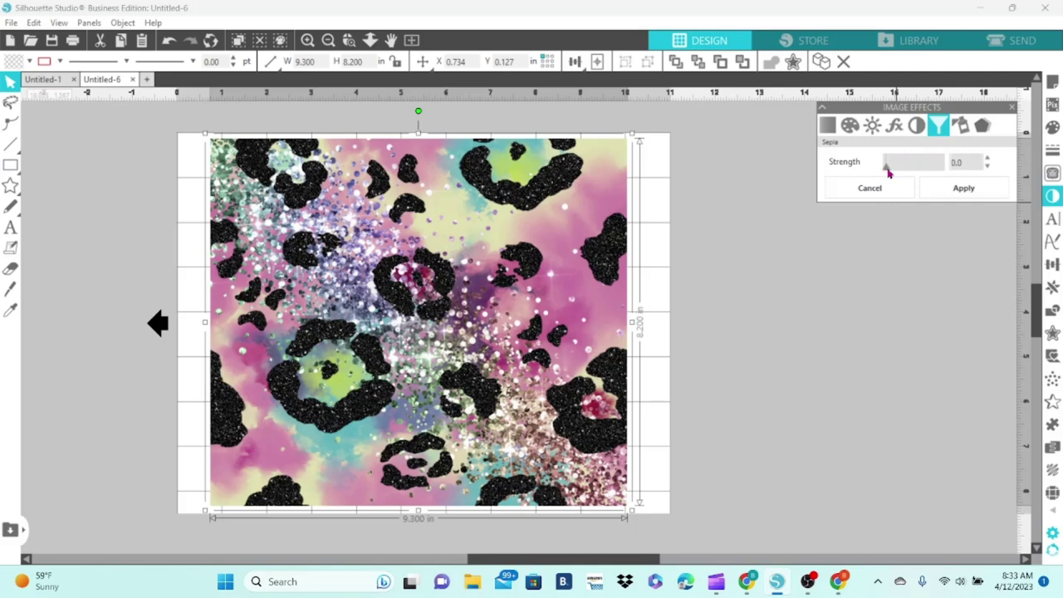
mouse_move(887, 171)
mouse_down()
mouse_move(943, 178)
mouse_move(895, 177)
mouse_up()
click(960, 126)
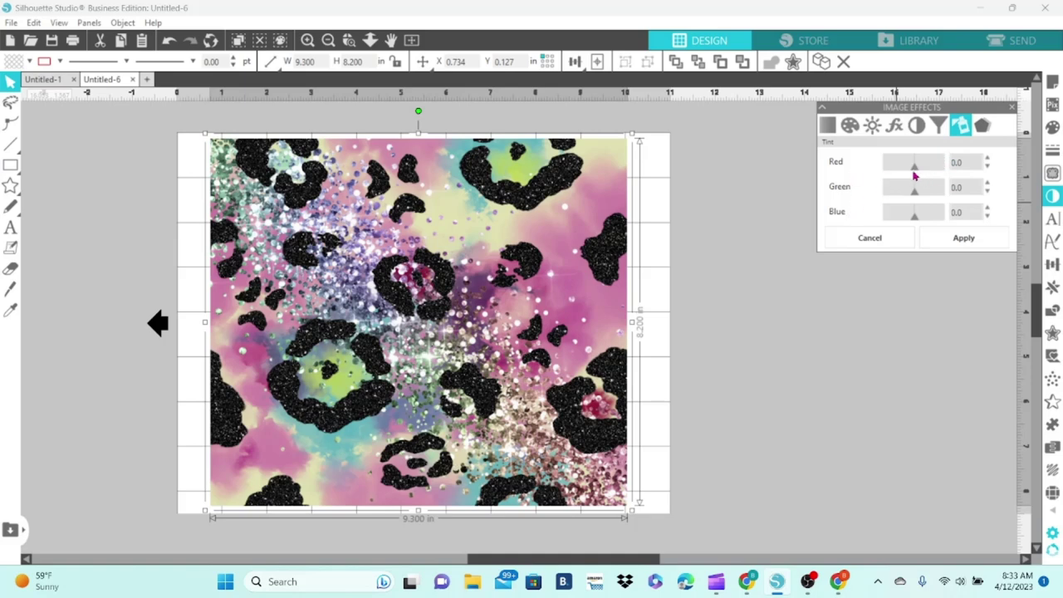
drag(917, 169, 914, 221)
Step: Show the Shadow effect options and move the leopard-print image off the right side of the page
click(980, 127)
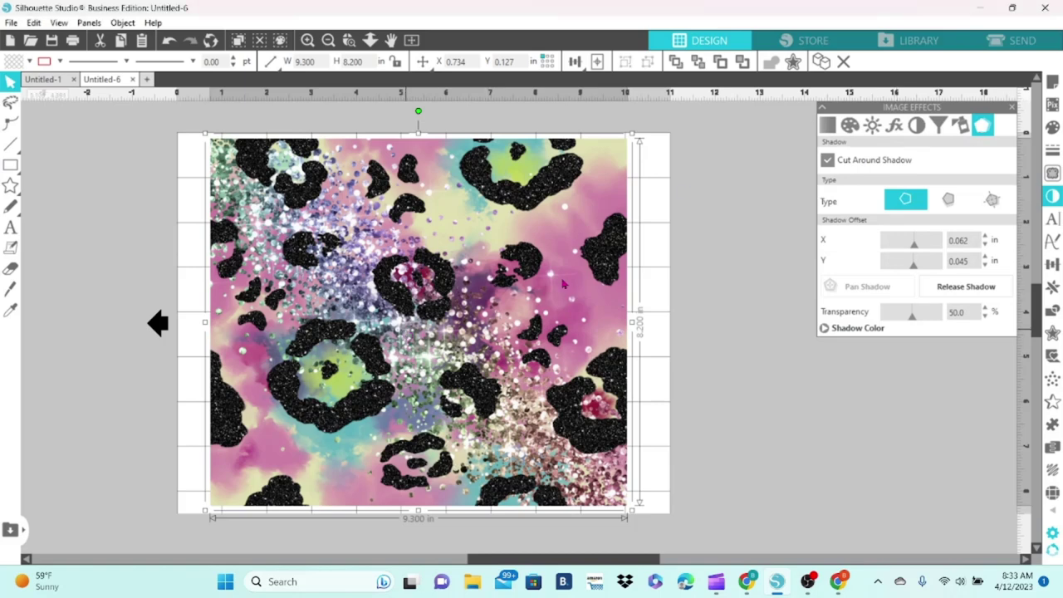
drag(407, 335, 820, 333)
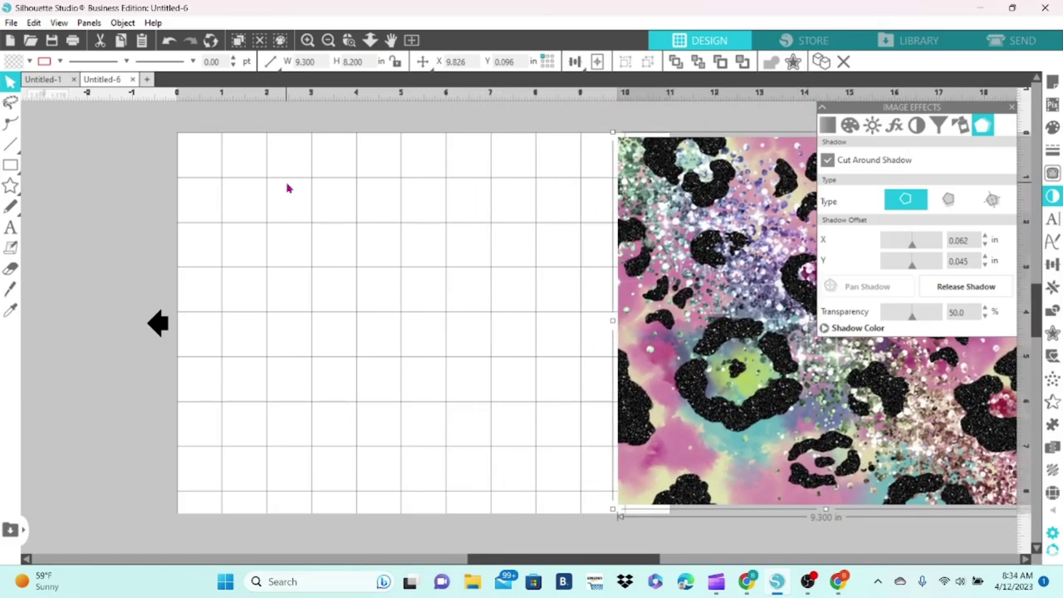
Step: Merge the PNG file 20 from the Purple-Florals folder into the design and shift the flower image toward the page's centre
click(9, 24)
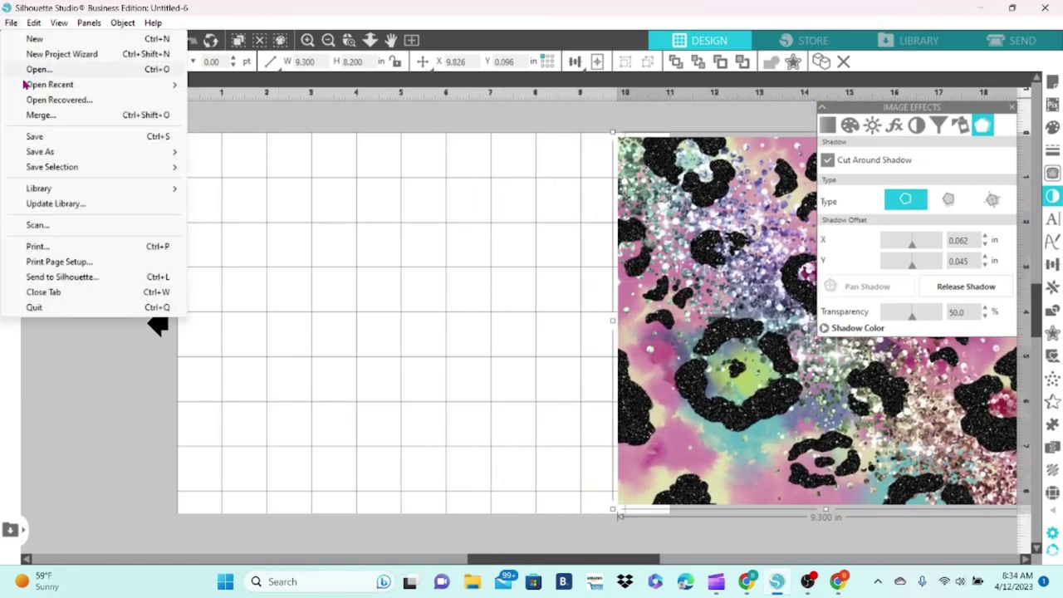
click(35, 113)
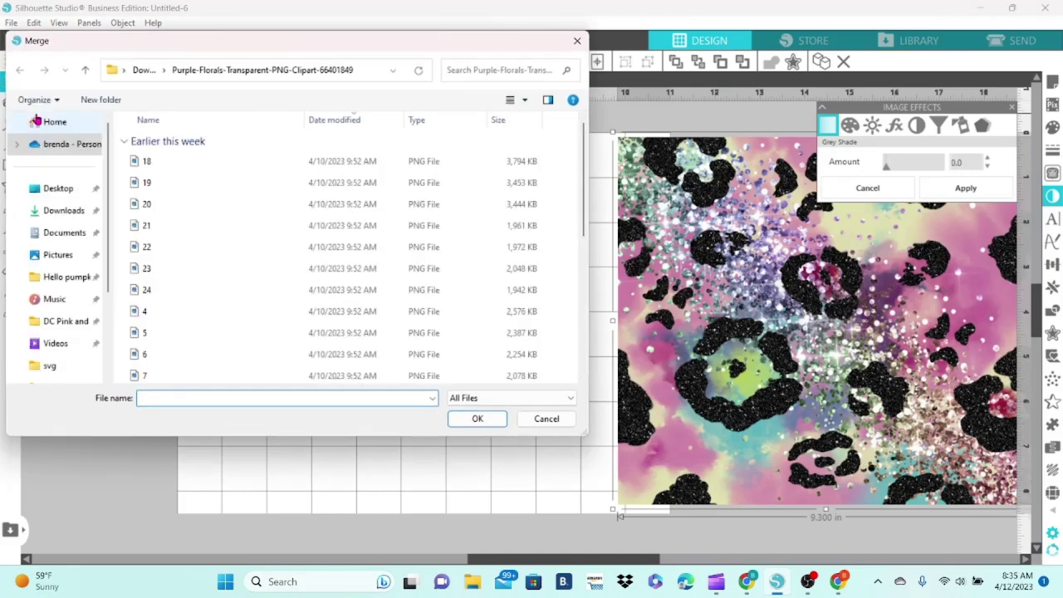
double_click(141, 204)
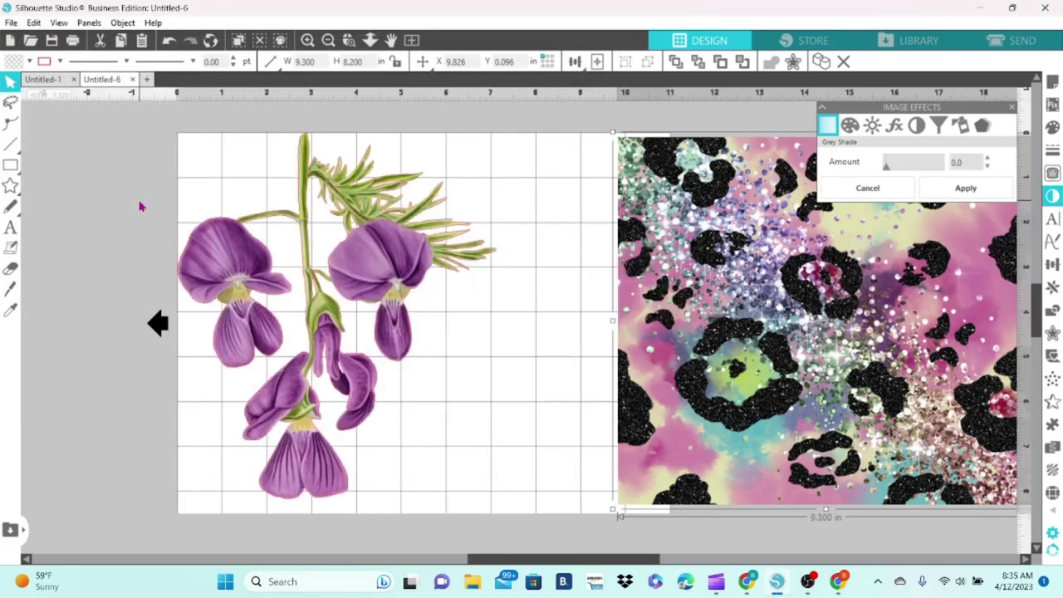
drag(201, 252, 263, 256)
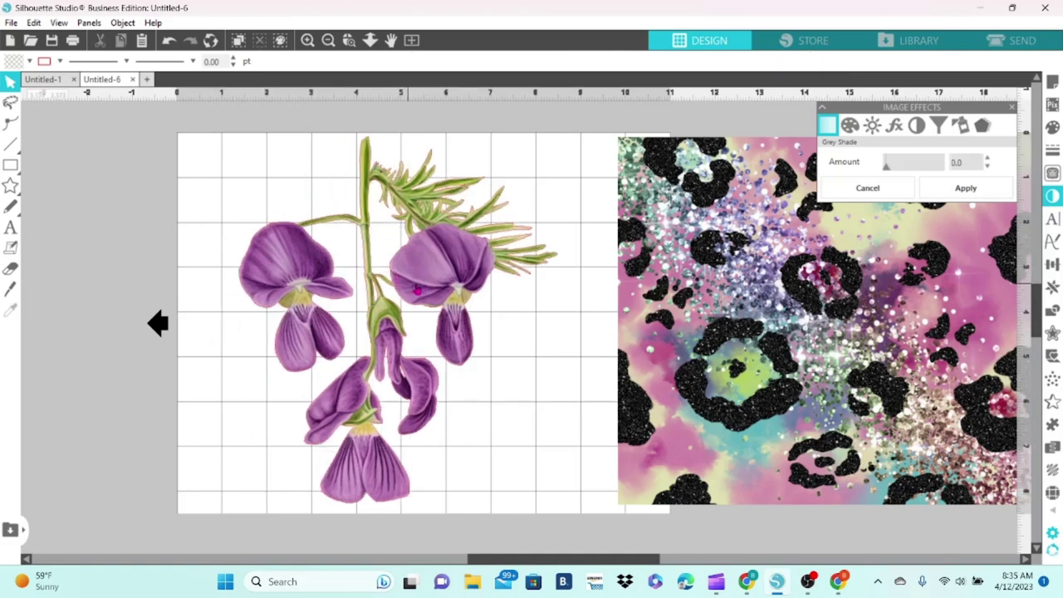
Step: Check the flower image's cut lines in the send view and return to the design view
click(996, 41)
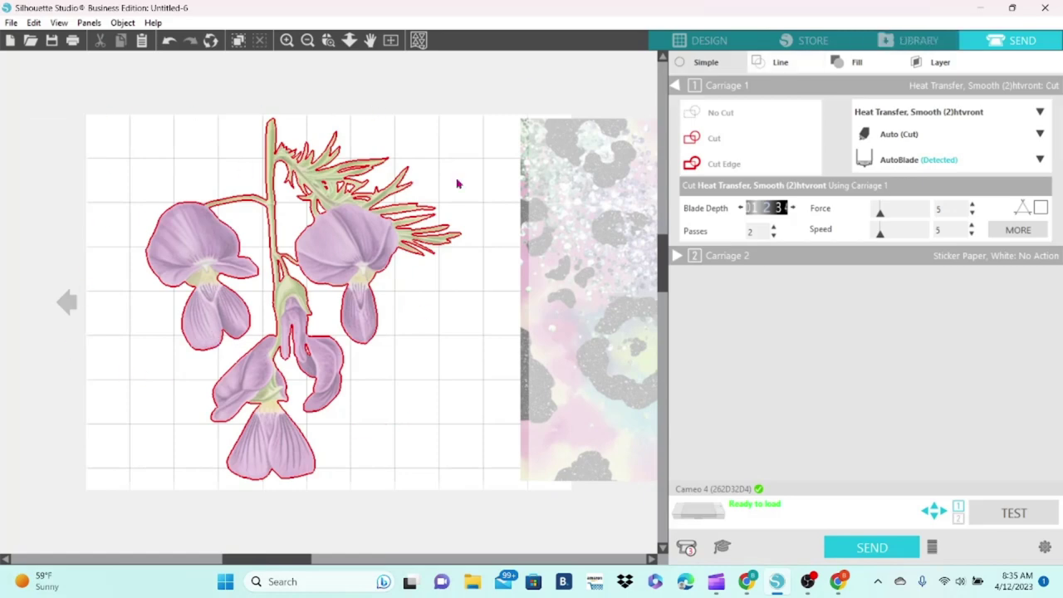
click(697, 43)
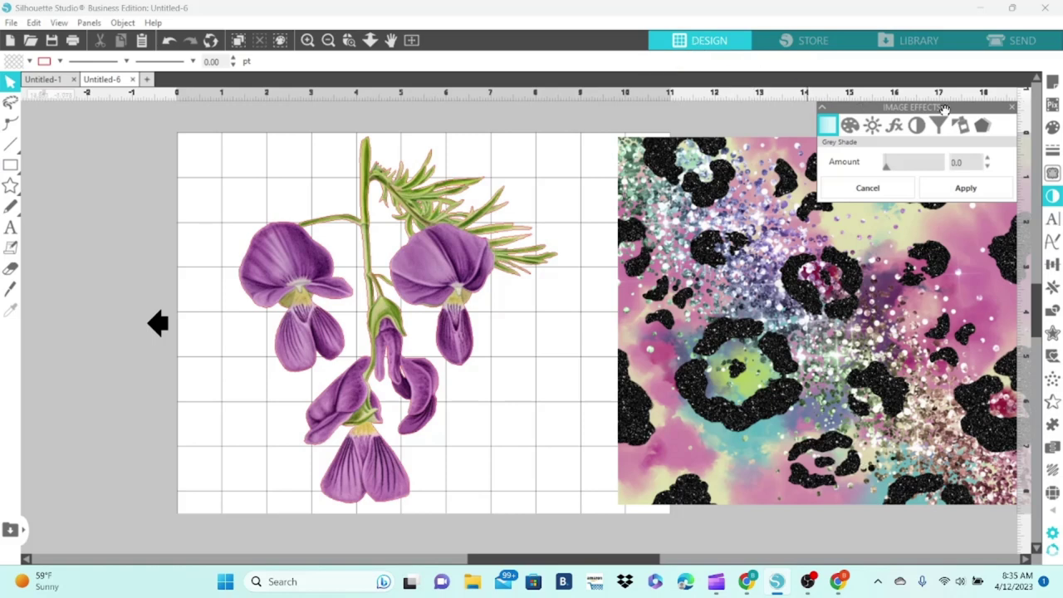
Step: Give the purple flower image a shadow of the middle type with 0% transparency
click(985, 125)
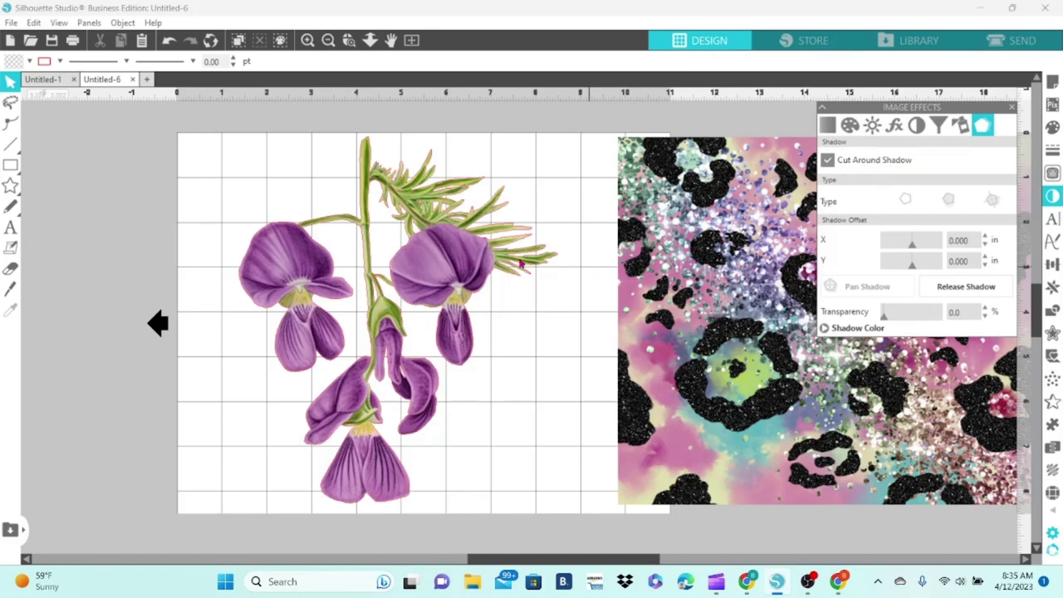
click(468, 259)
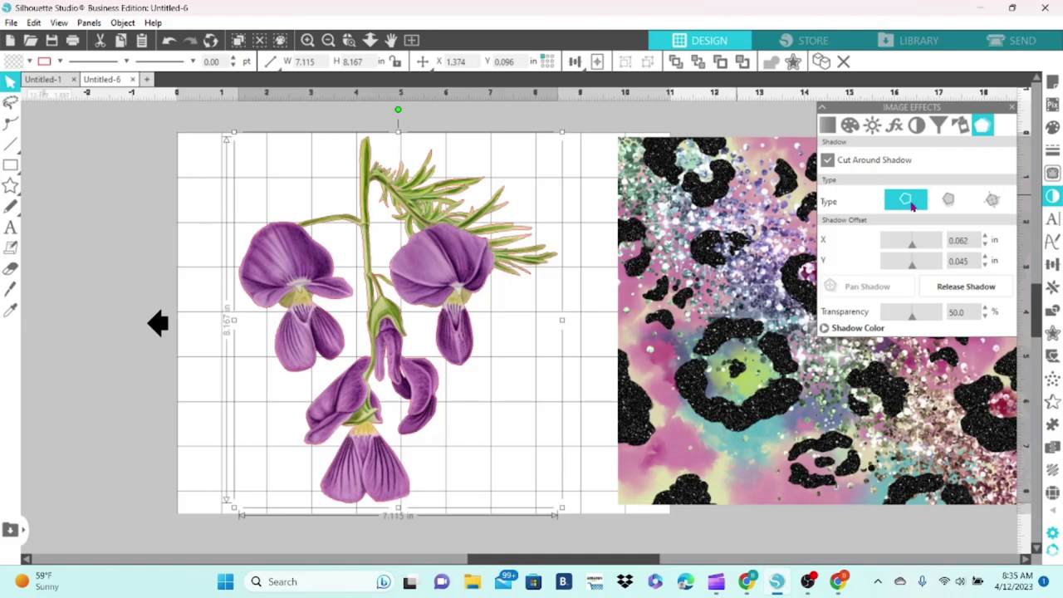
click(948, 203)
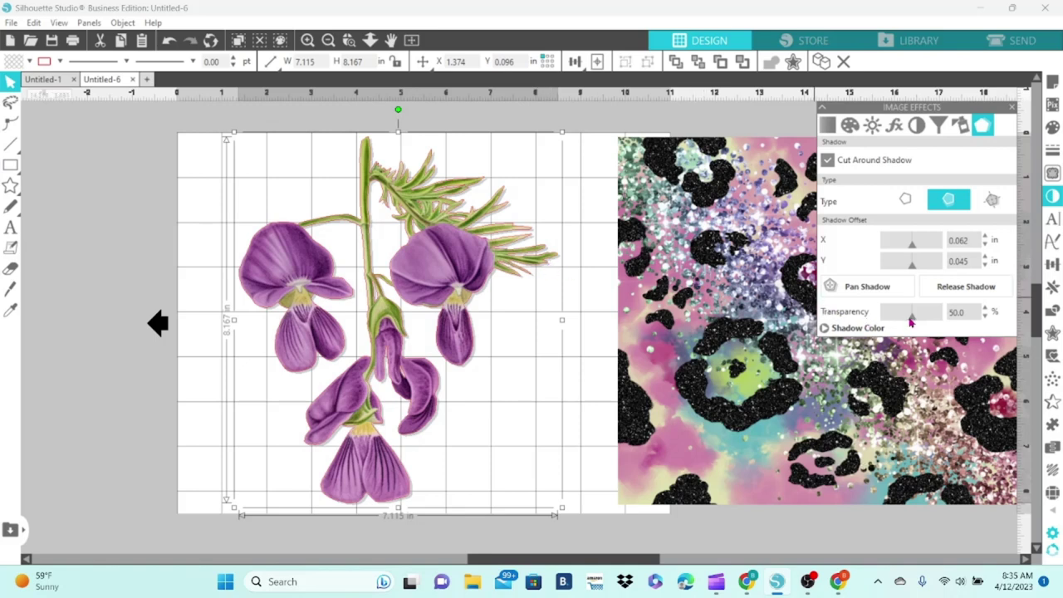
drag(910, 322, 876, 322)
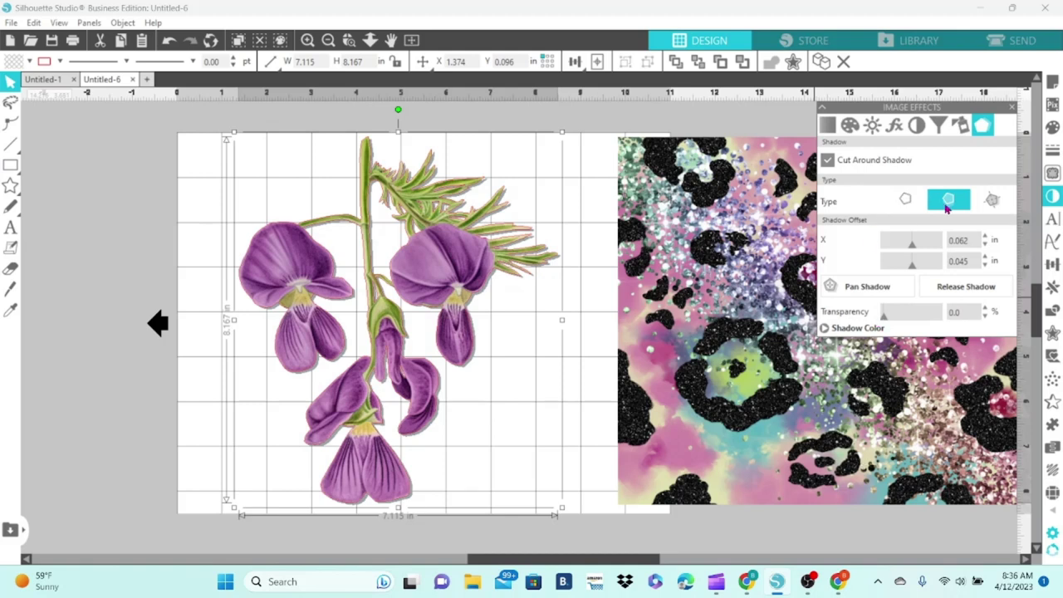
Step: Try negative X offsets for the flower's shadow and set the X offset to 0.000 in
click(985, 245)
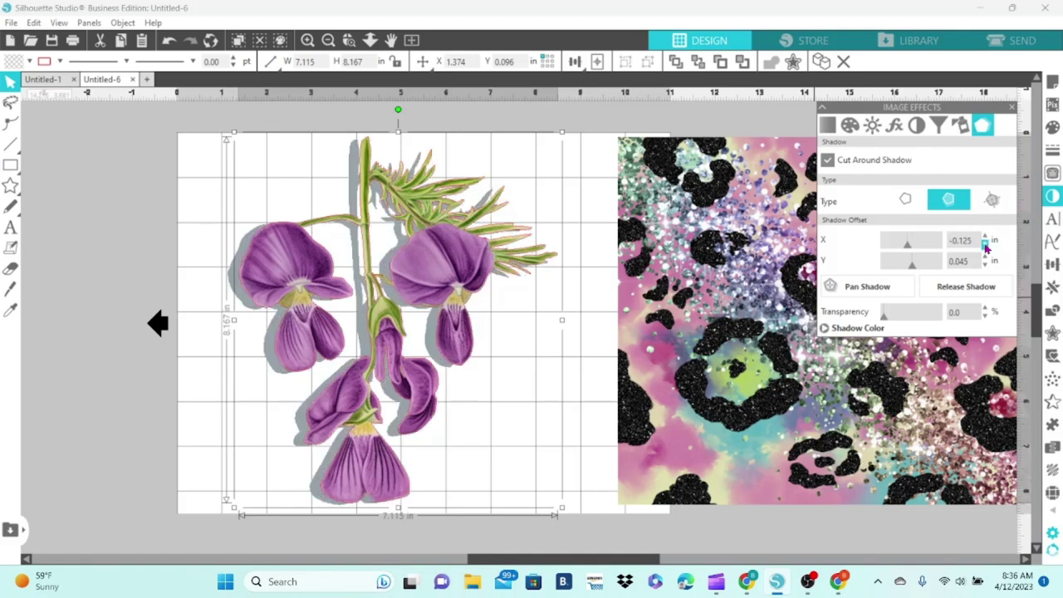
click(985, 244)
click(985, 237)
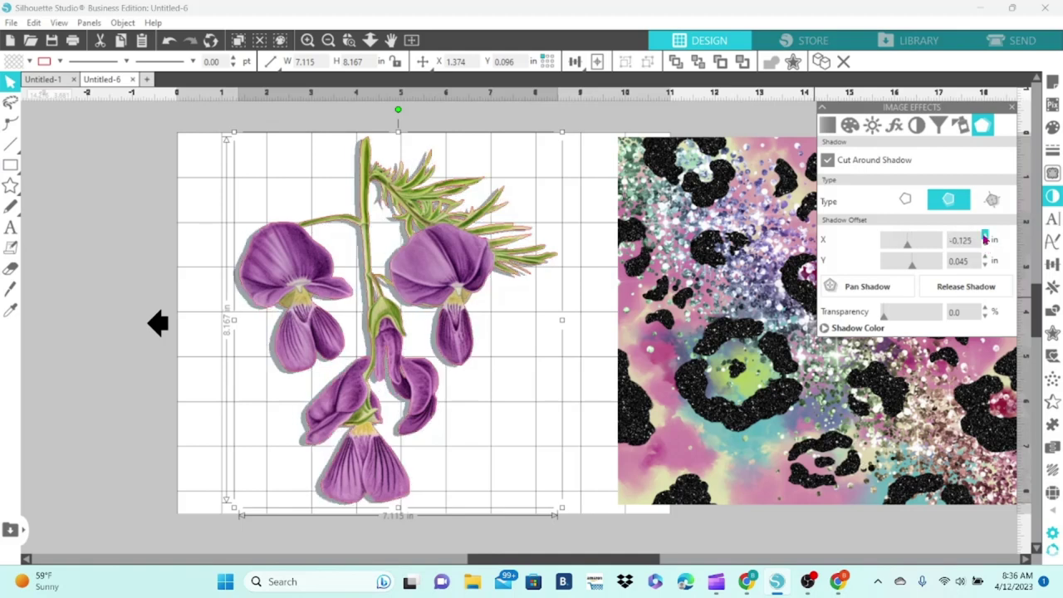
Step: Pan the flower's shadow to an X offset of 0.046 in and show the shadow color options
click(867, 288)
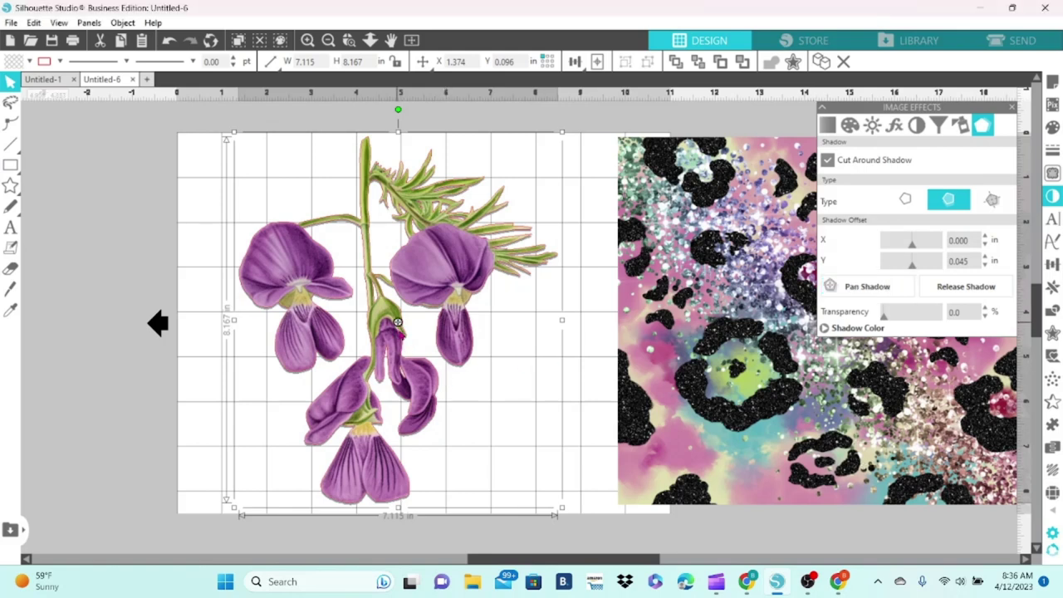
drag(398, 322, 401, 329)
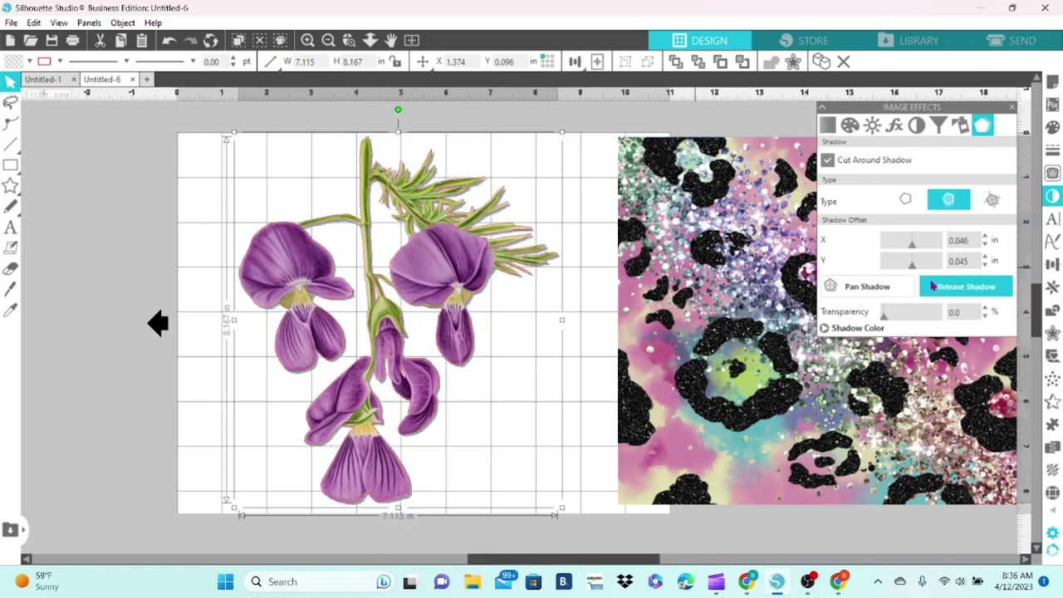
click(840, 332)
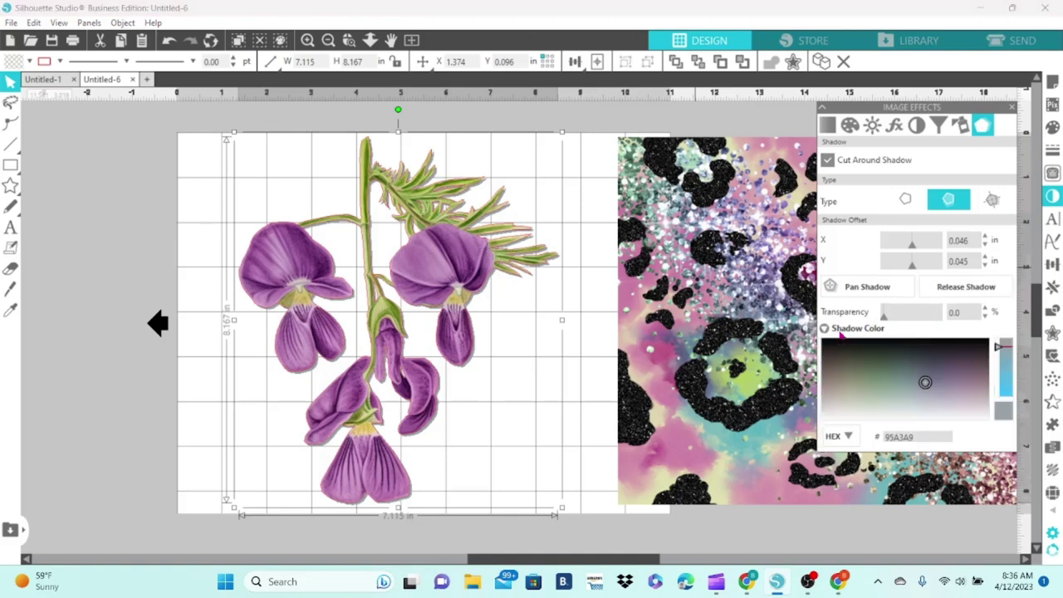
Step: Release the shadow from the purple flower image and move the flower sideways away from it
click(944, 288)
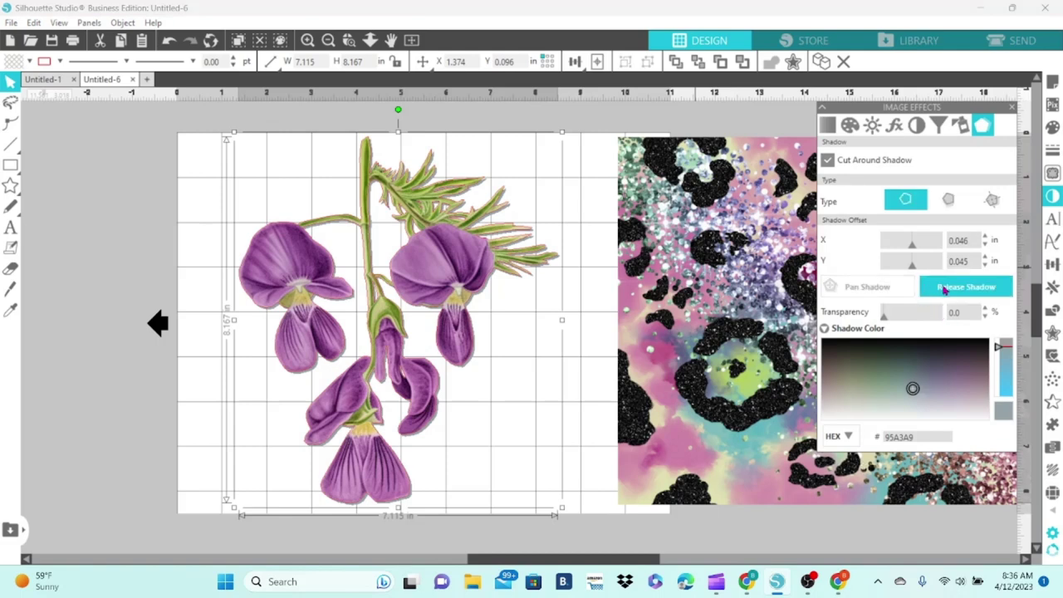
drag(455, 282, 341, 287)
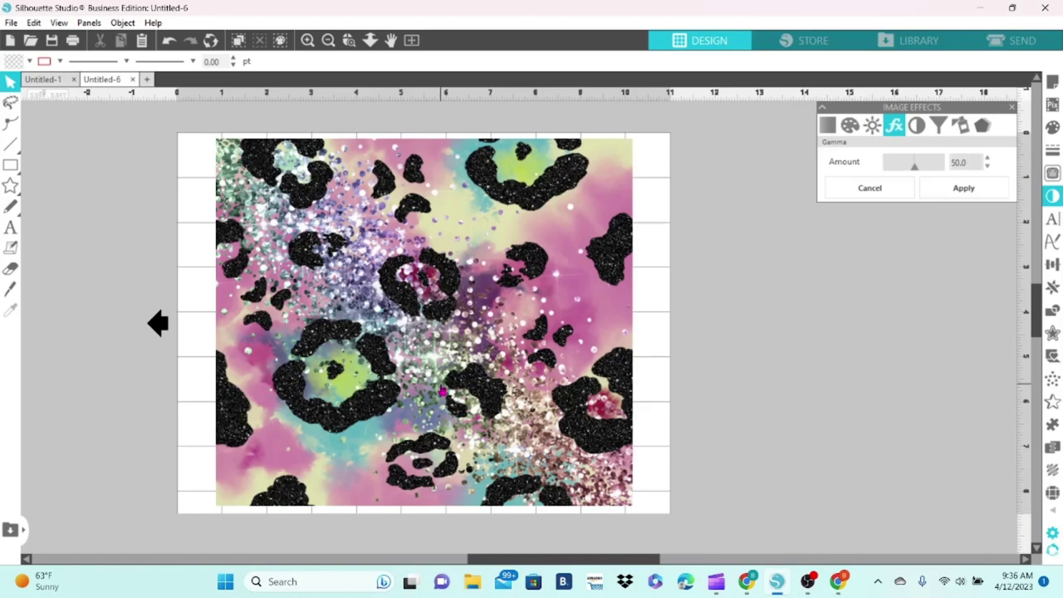
Step: Duplicate the leopard-print image and place the copy beside the original with a small gap between them
click(442, 392)
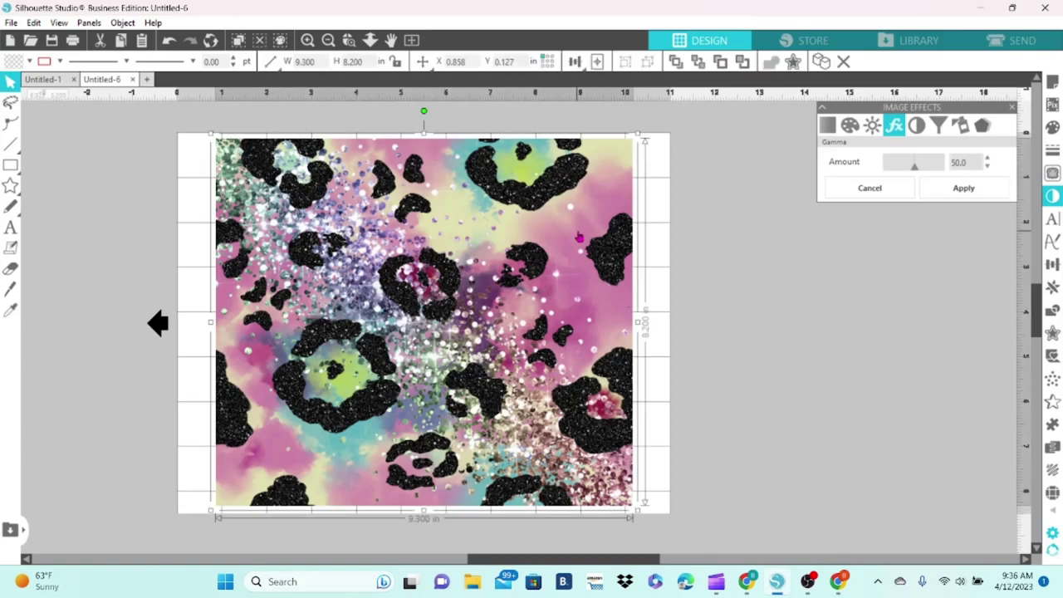
click(820, 63)
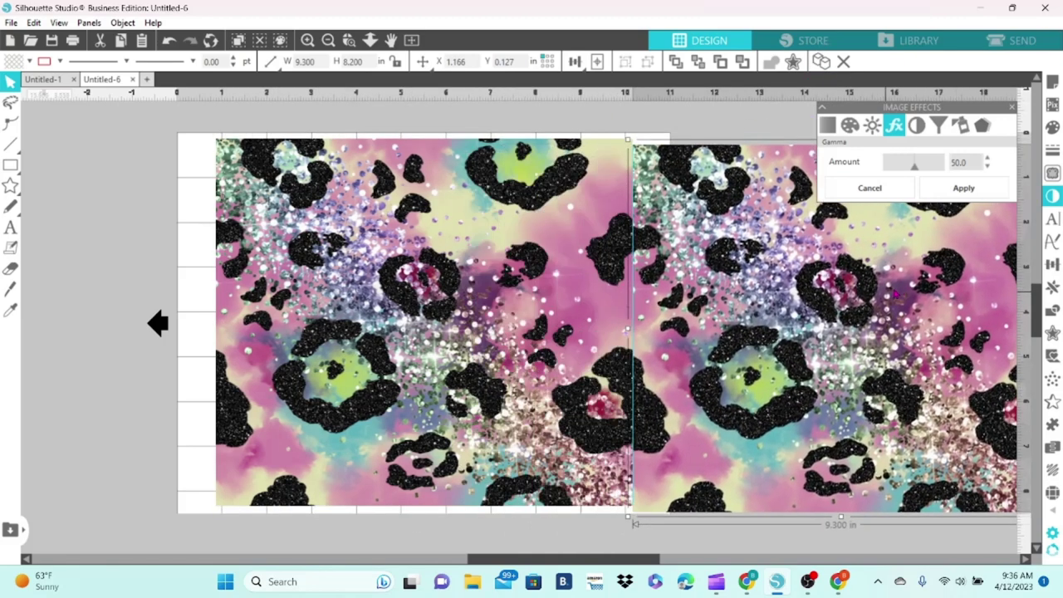
drag(895, 292, 905, 288)
Step: Apply saturation 91.0, contrast 62.0 and brightness 0.0 to the original leopard-print image on the page
click(479, 309)
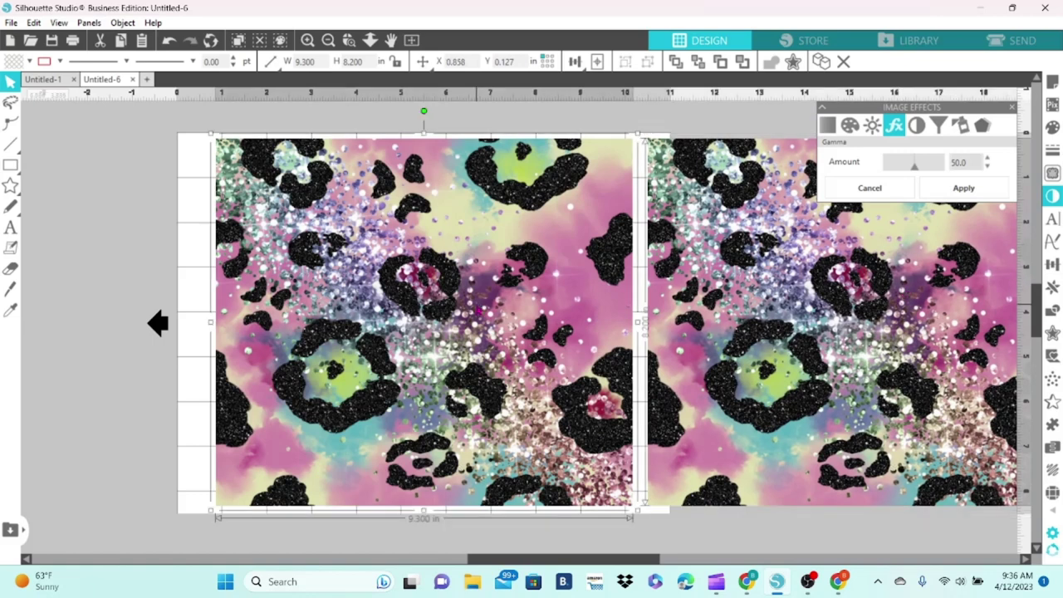
click(870, 126)
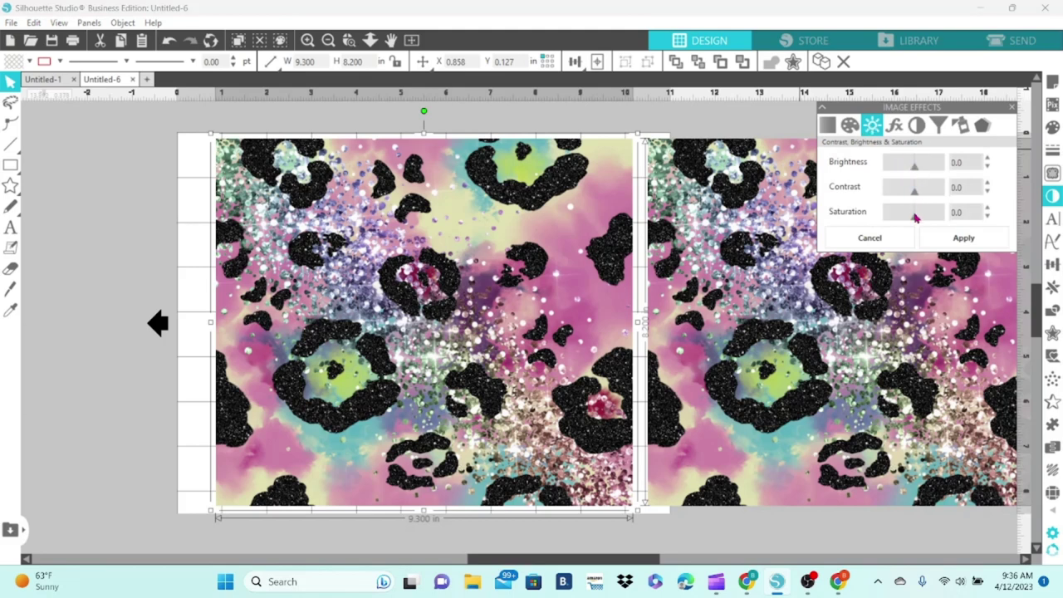
drag(914, 218, 940, 222)
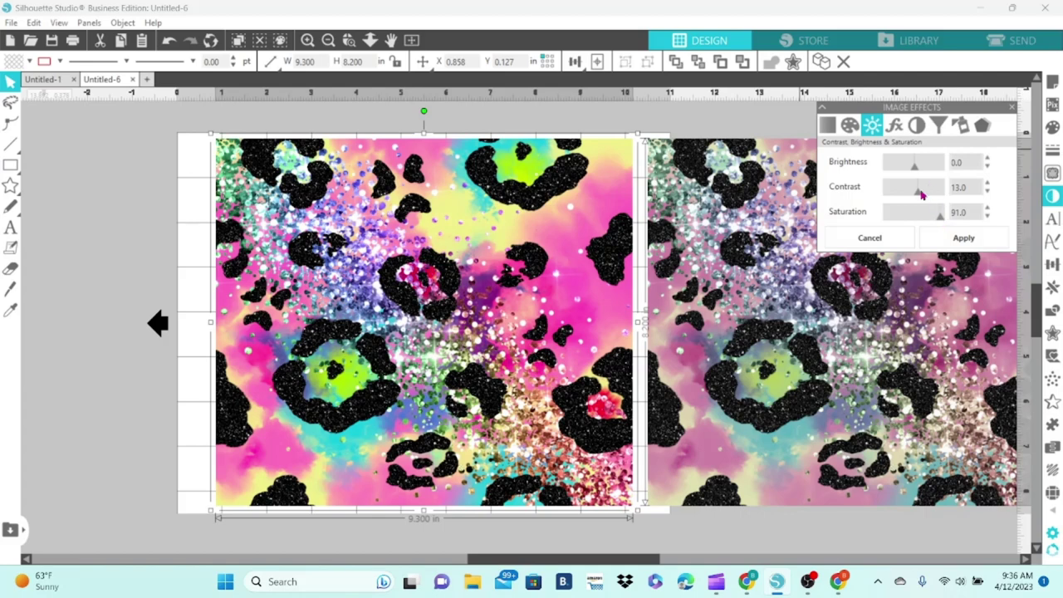
mouse_move(919, 195)
mouse_down()
mouse_move(909, 199)
mouse_move(931, 196)
mouse_up()
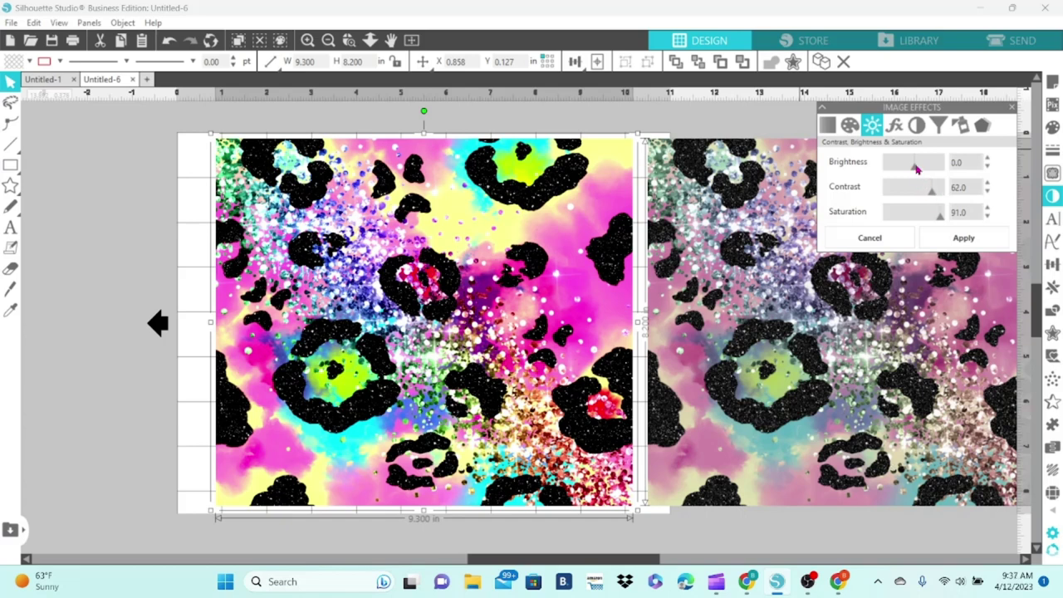
drag(916, 168, 917, 169)
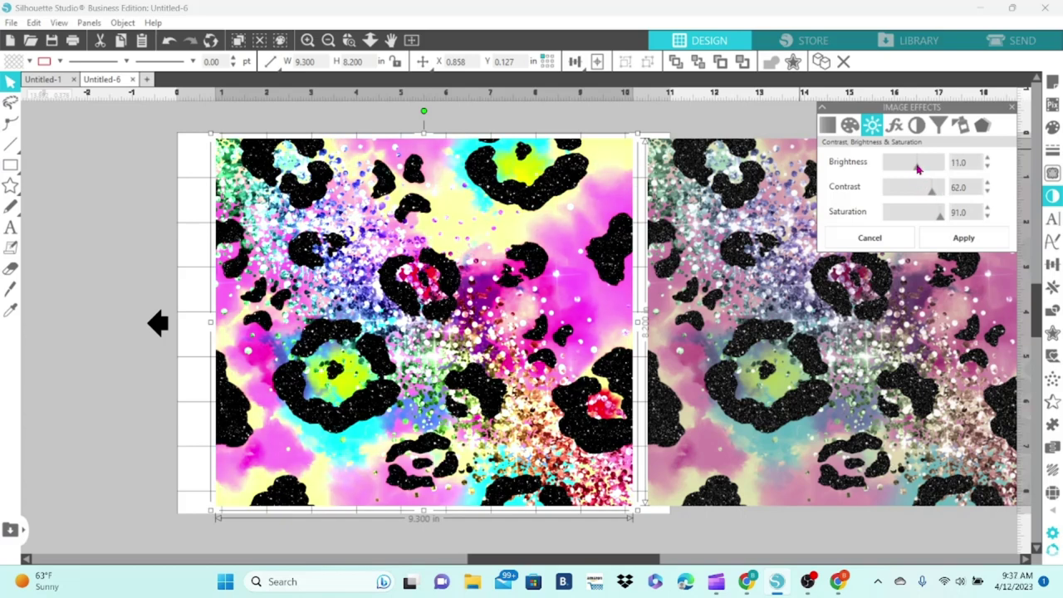
drag(917, 170, 915, 170)
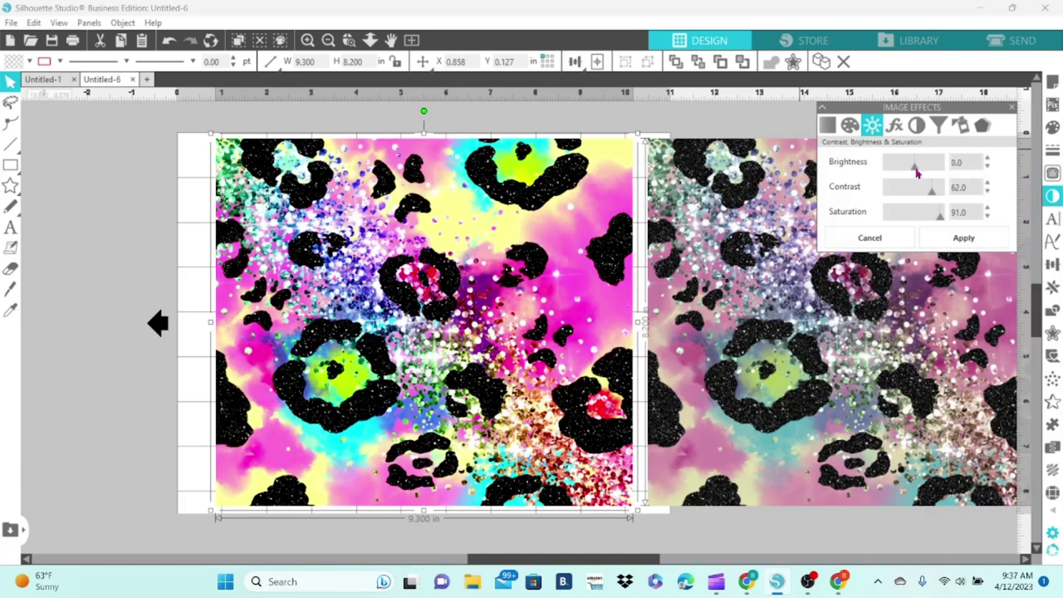
click(942, 244)
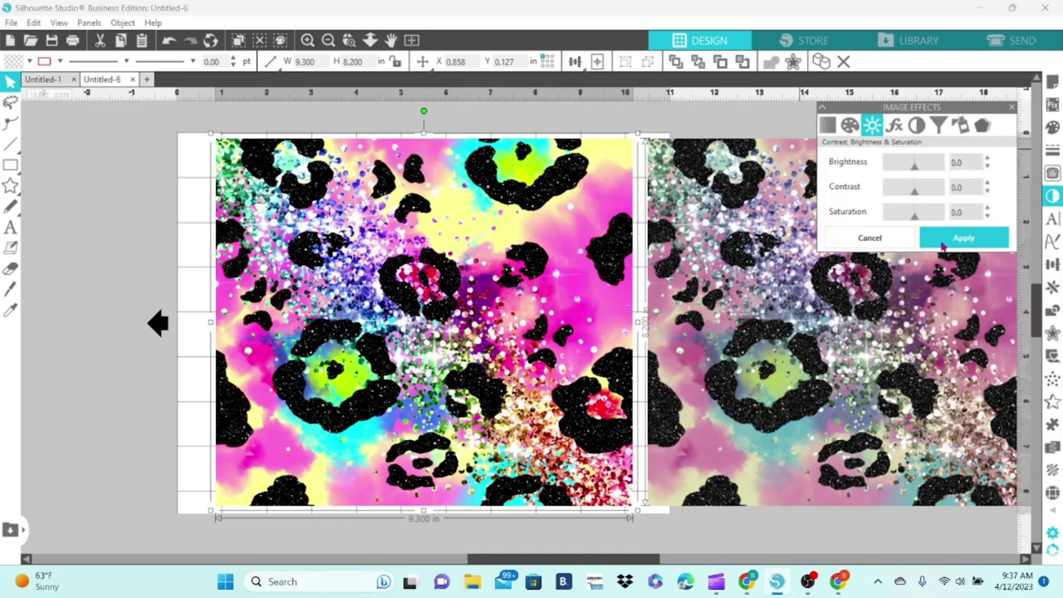
Step: Apply a gamma amount of 27.0 to the edited leopard-print image and compare it with the unedited copy
click(897, 124)
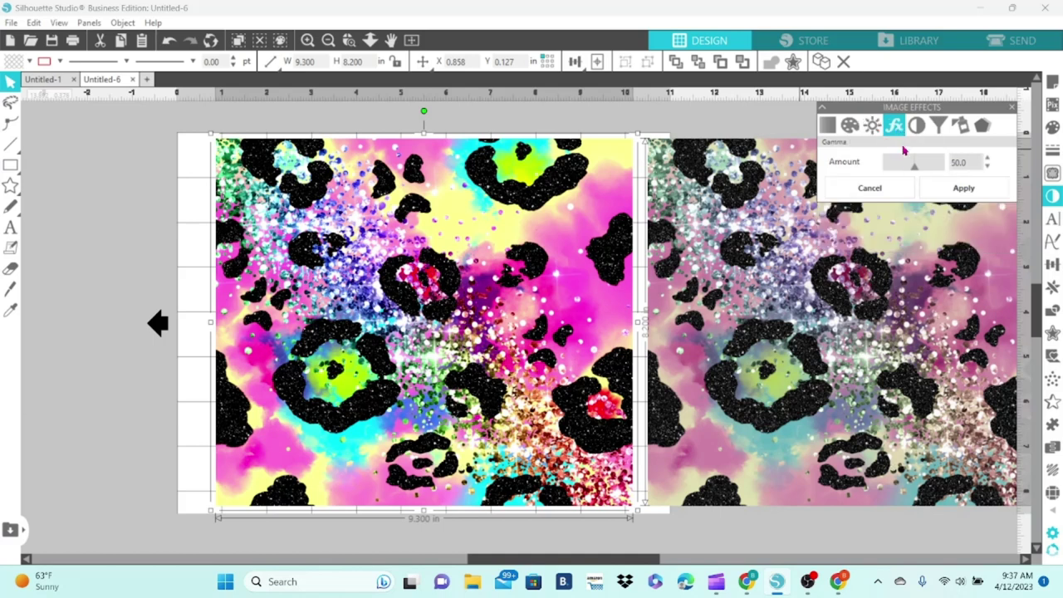
drag(916, 169, 902, 173)
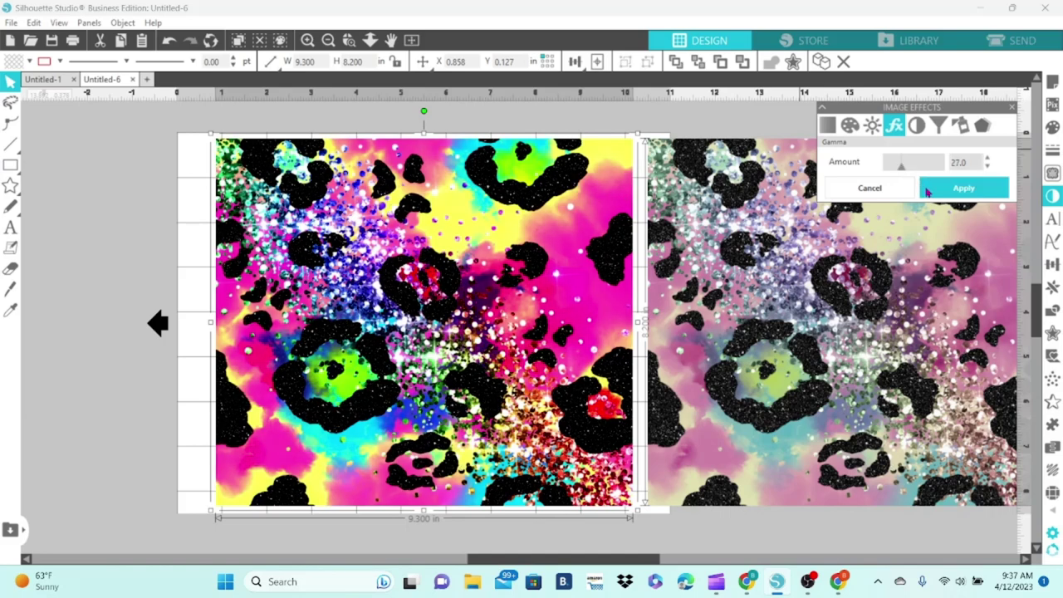
click(932, 191)
drag(628, 564, 671, 567)
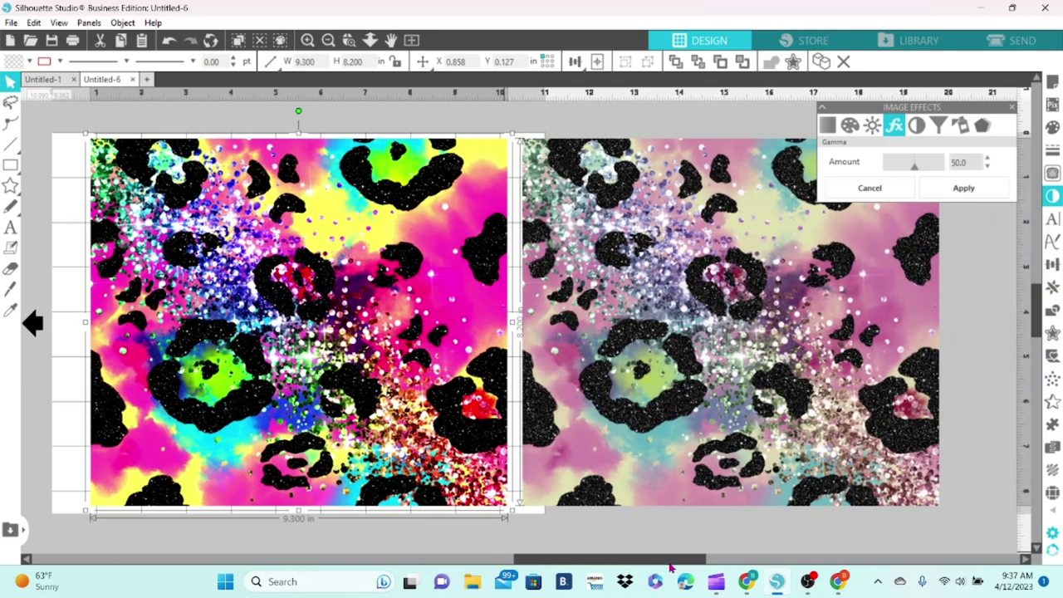